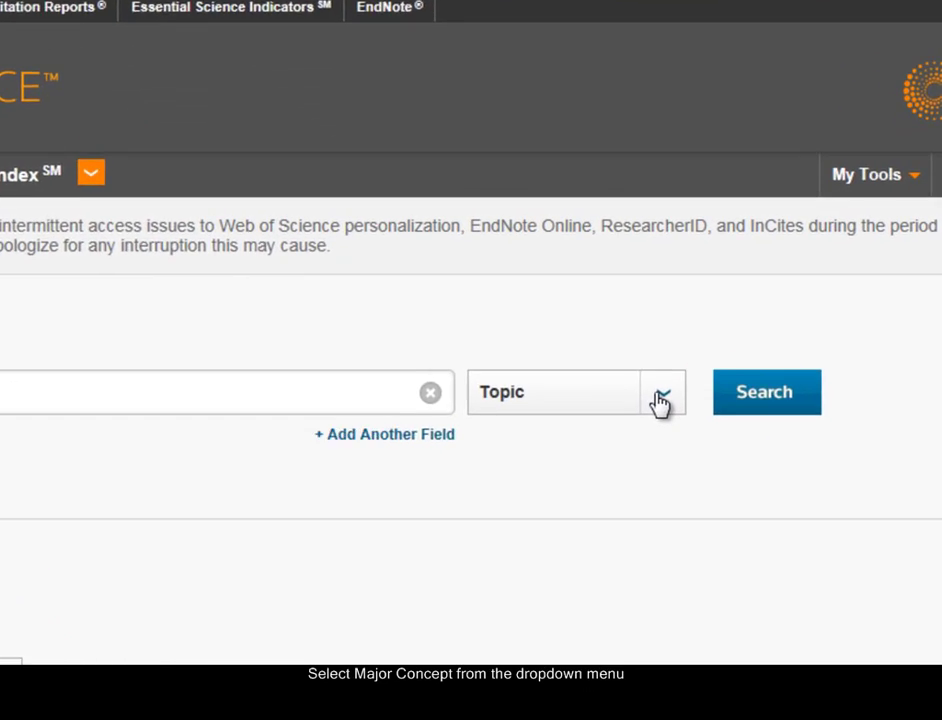
Open the list of search fields for the BIOSIS basic search row
click(660, 400)
Switch the search field from Topic to Major Concepts and open the Major Concepts index
drag(689, 478, 682, 534)
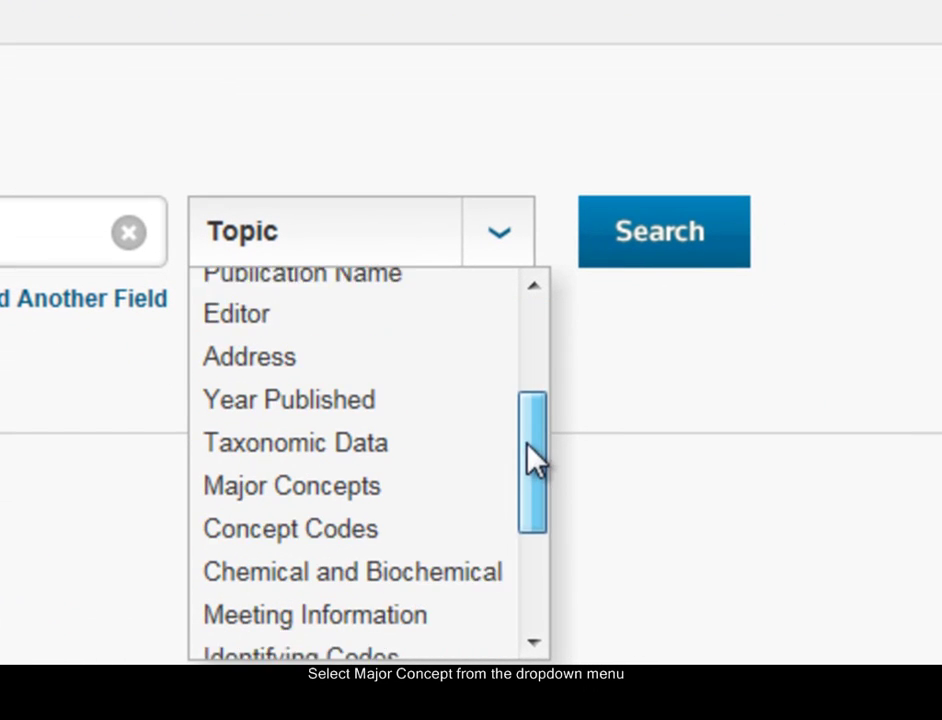
drag(532, 462, 526, 479)
click(332, 425)
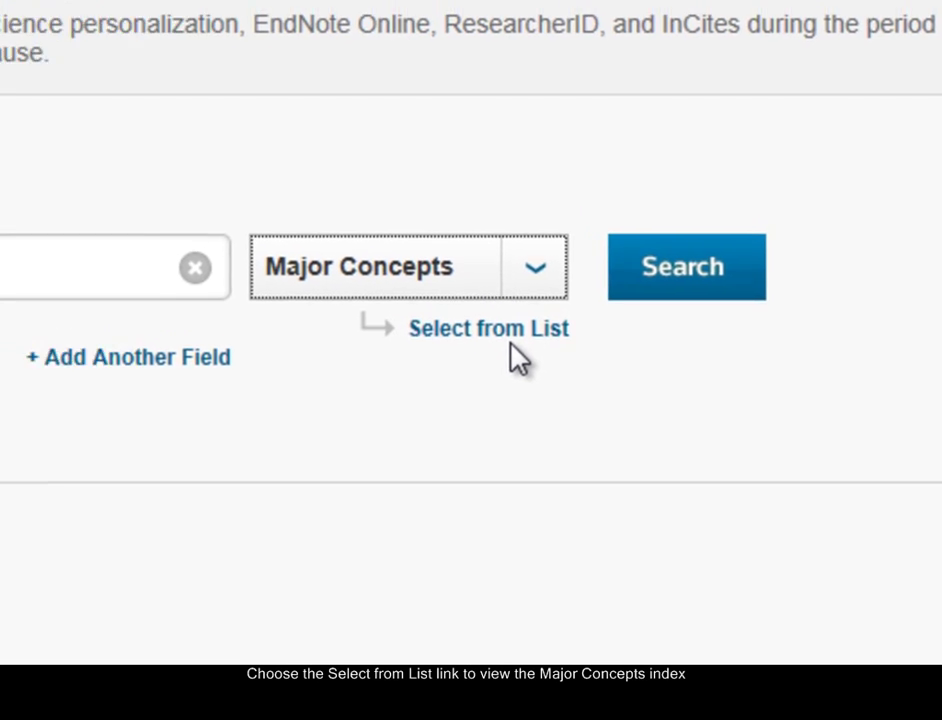
click(470, 328)
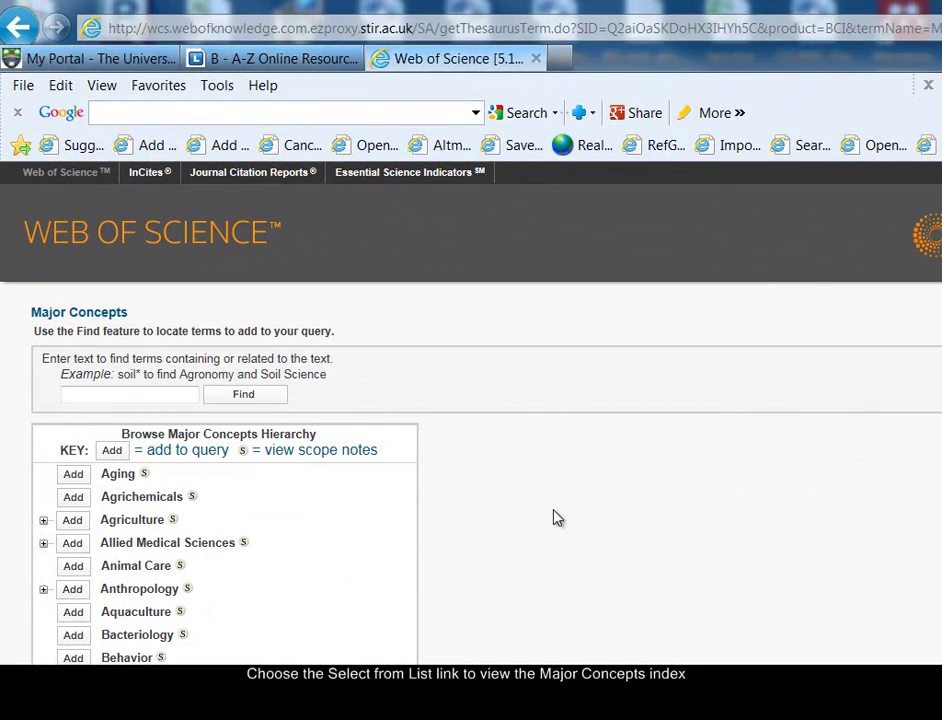
Look up 'evolution' in the index, read the Evolution and Adaptation scope note, and add it
click(147, 396)
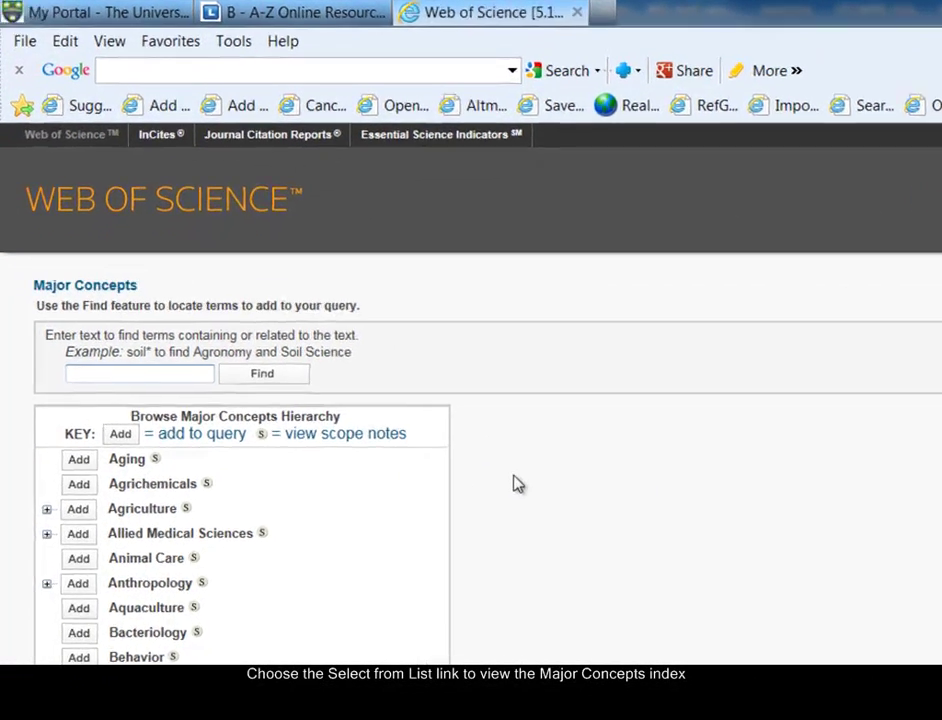
text(evolution)
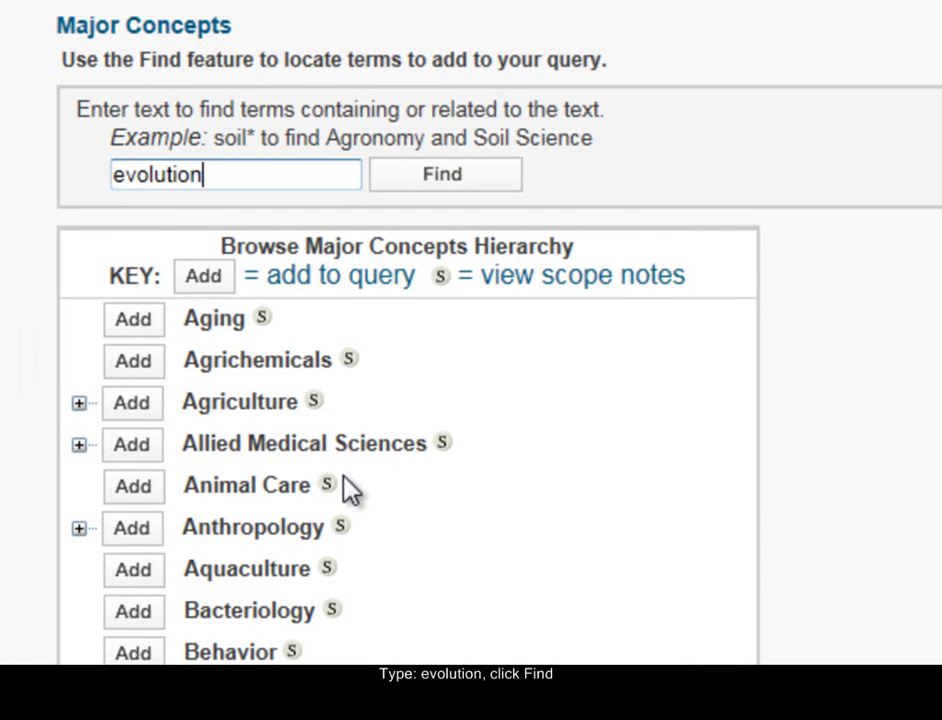
key(Tab)
key(Return)
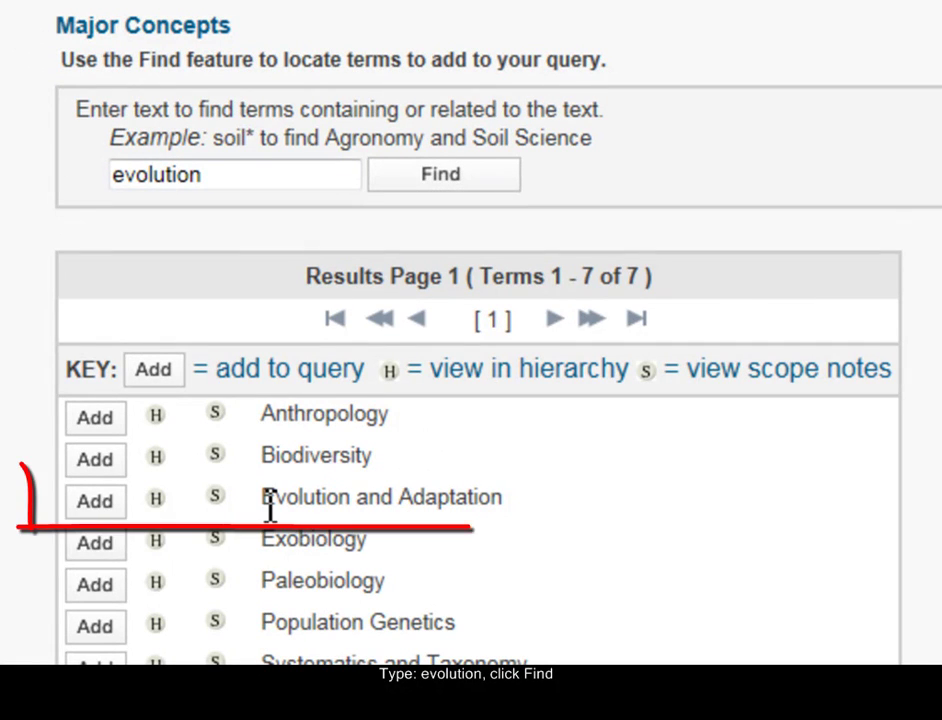
click(214, 498)
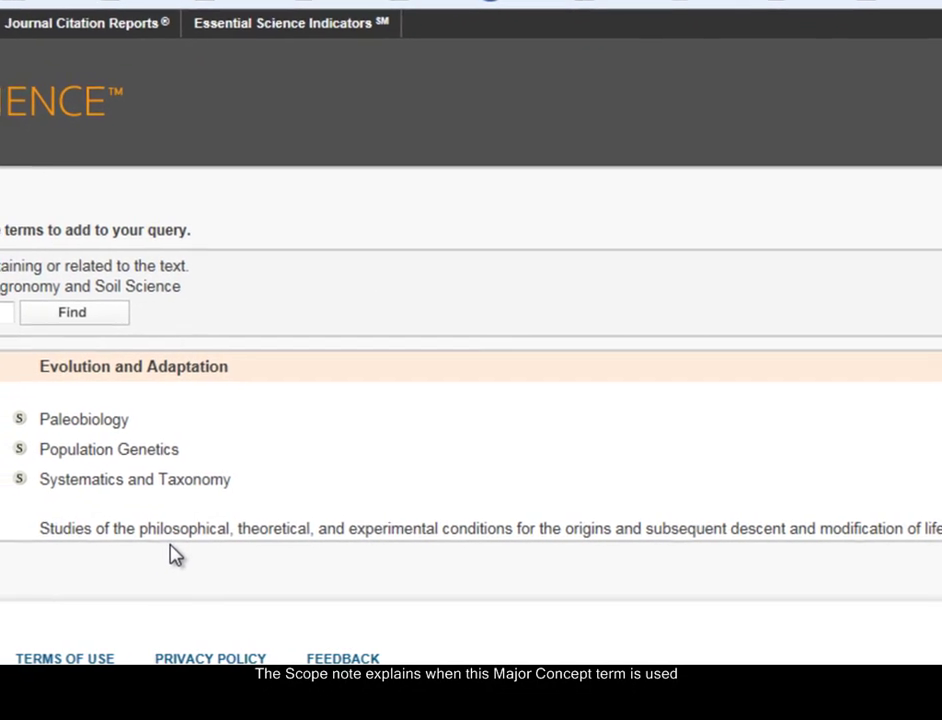
drag(185, 353, 446, 364)
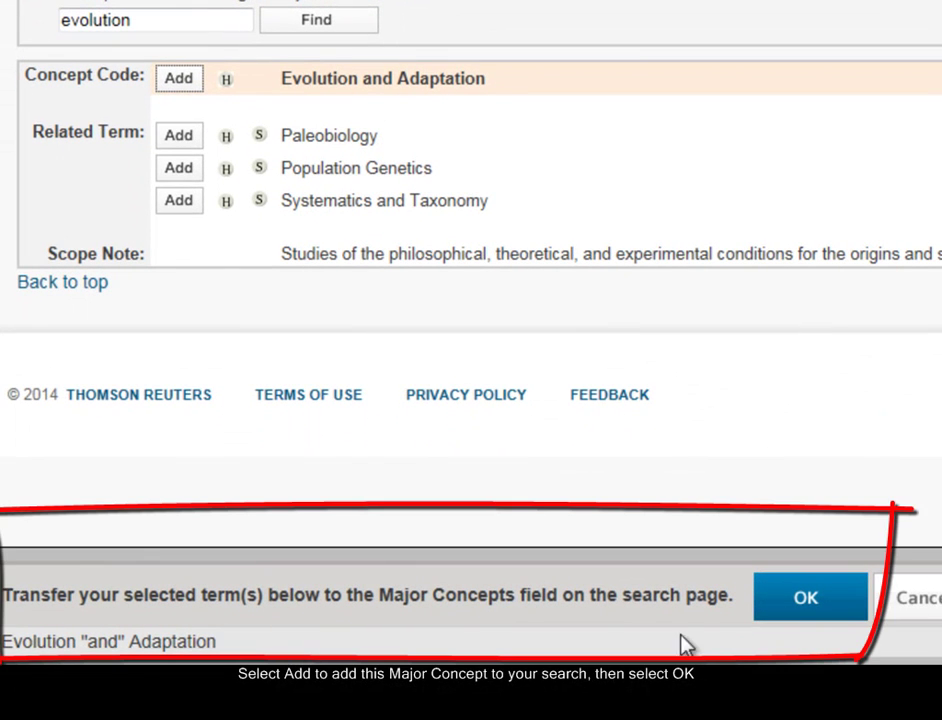
Transfer Evolution and Adaptation to the form and add a second row set to Taxa Notes
click(812, 600)
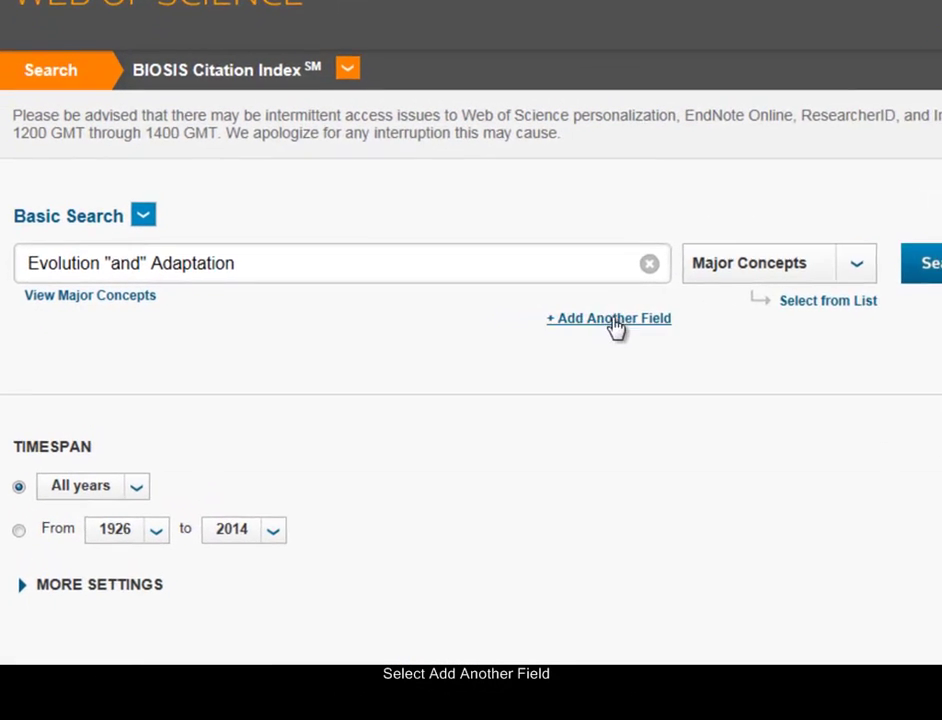
click(613, 320)
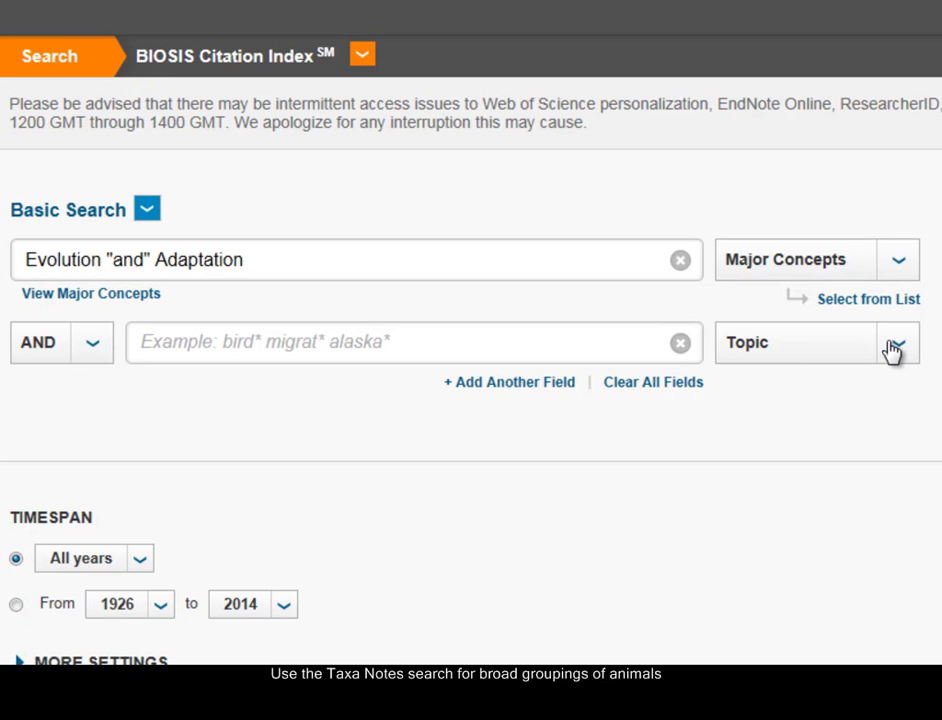
click(893, 345)
drag(905, 265, 901, 496)
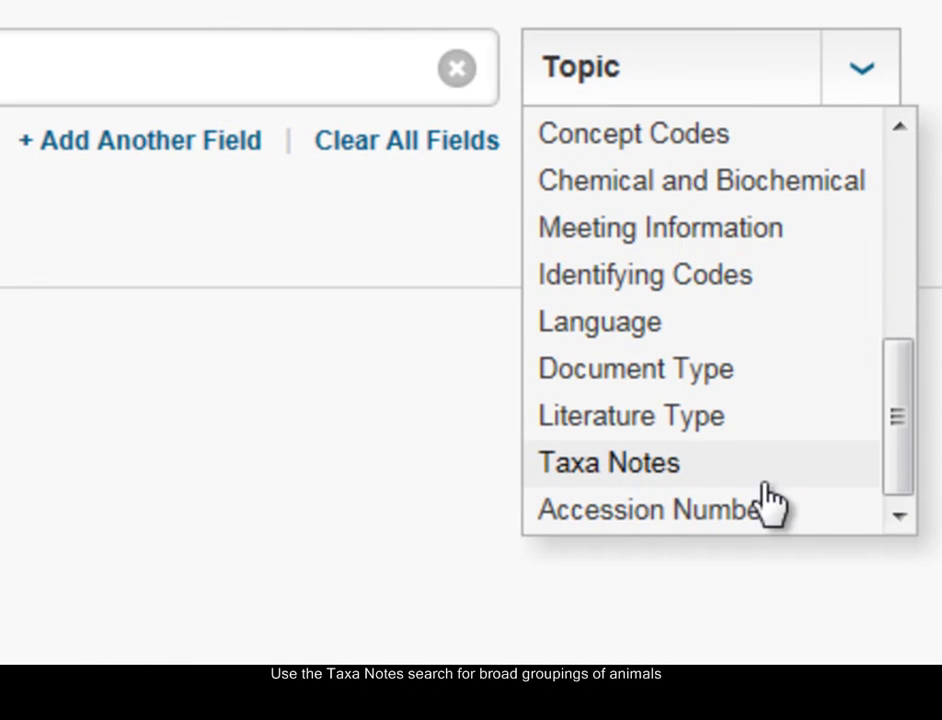
click(668, 482)
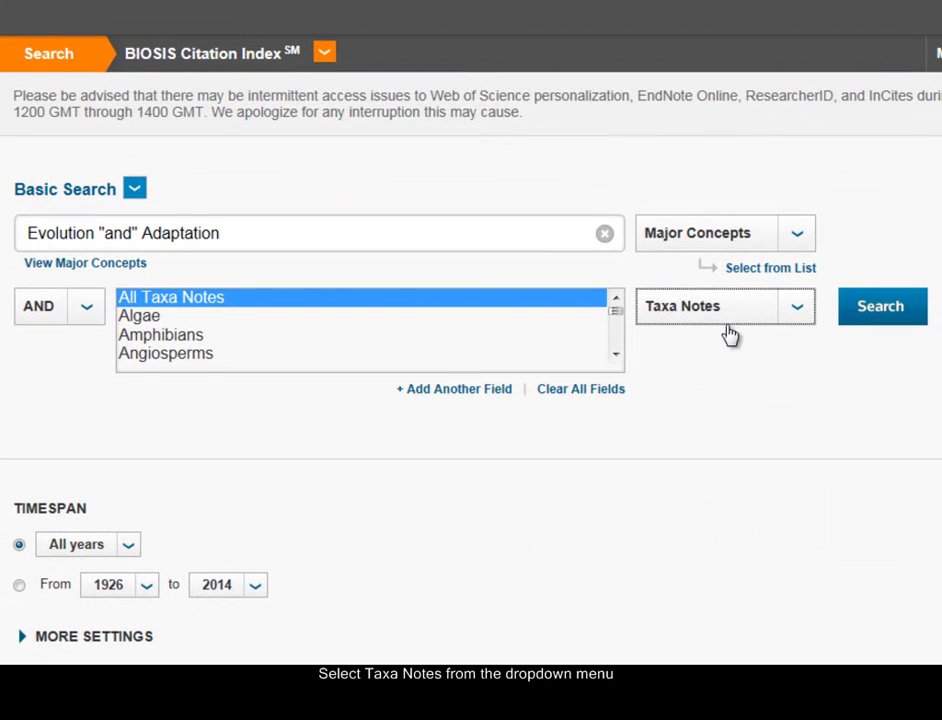
Choose Fish as the taxon for the Taxa Notes row
click(166, 358)
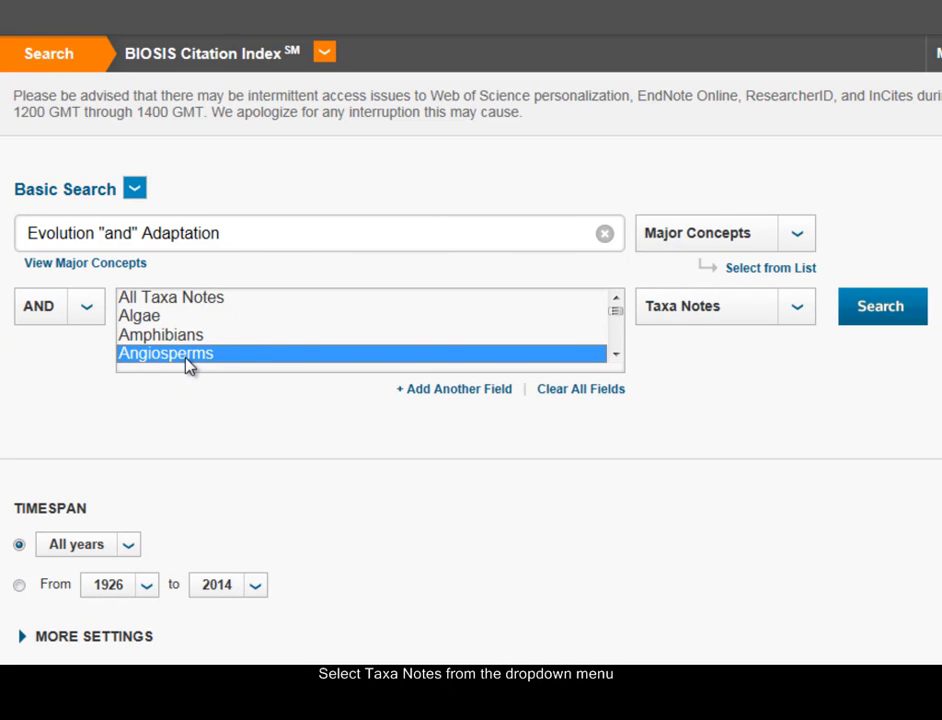
key(Down)
key(Down)
key(Down)
key(Down)
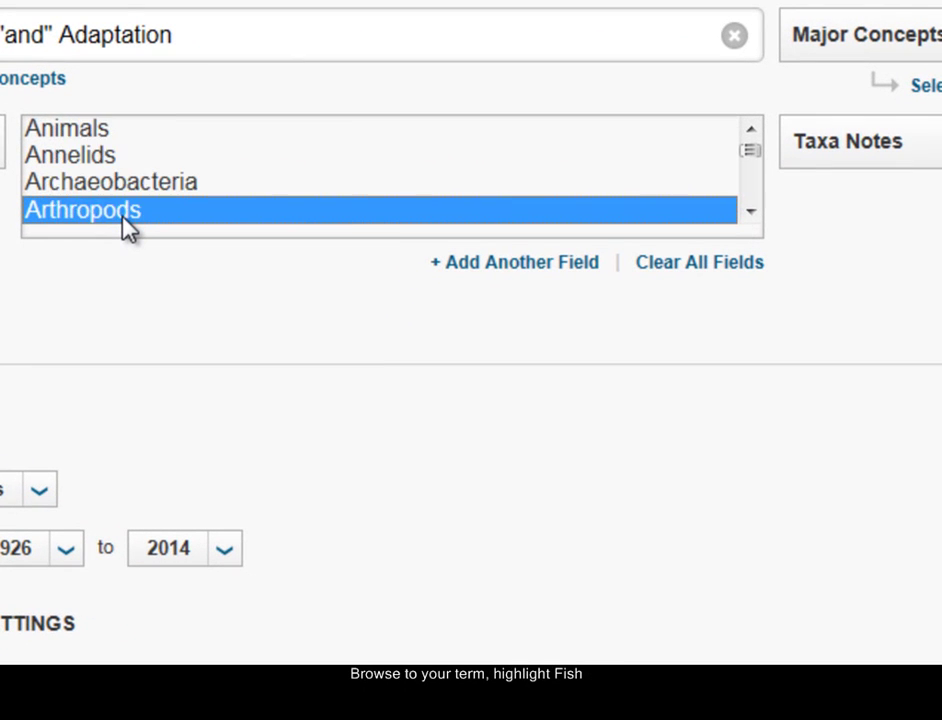
key(Down)
key(Down)
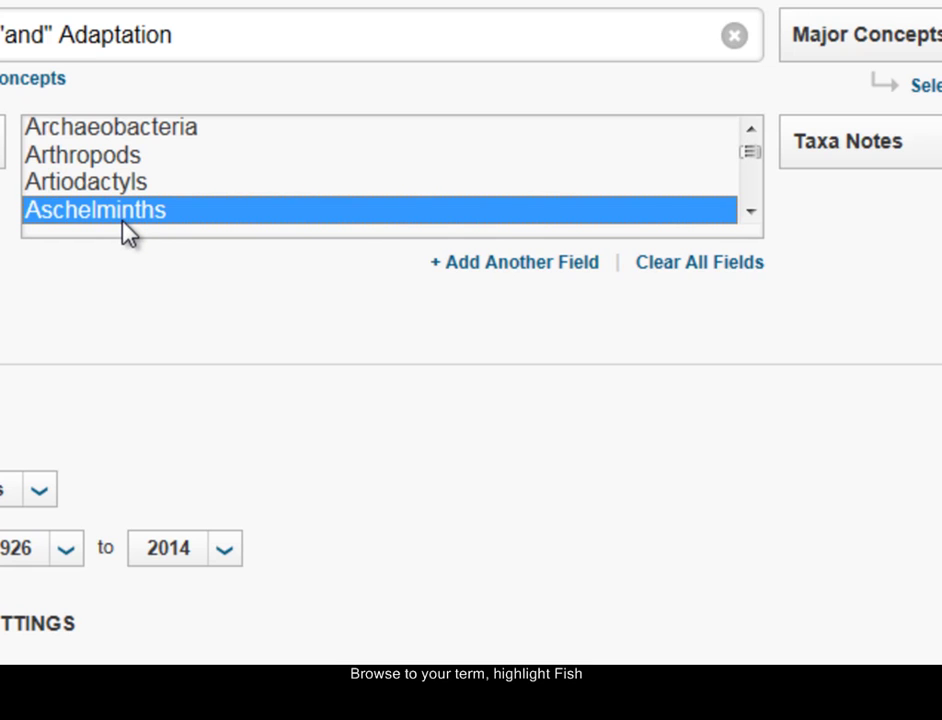
key(f)
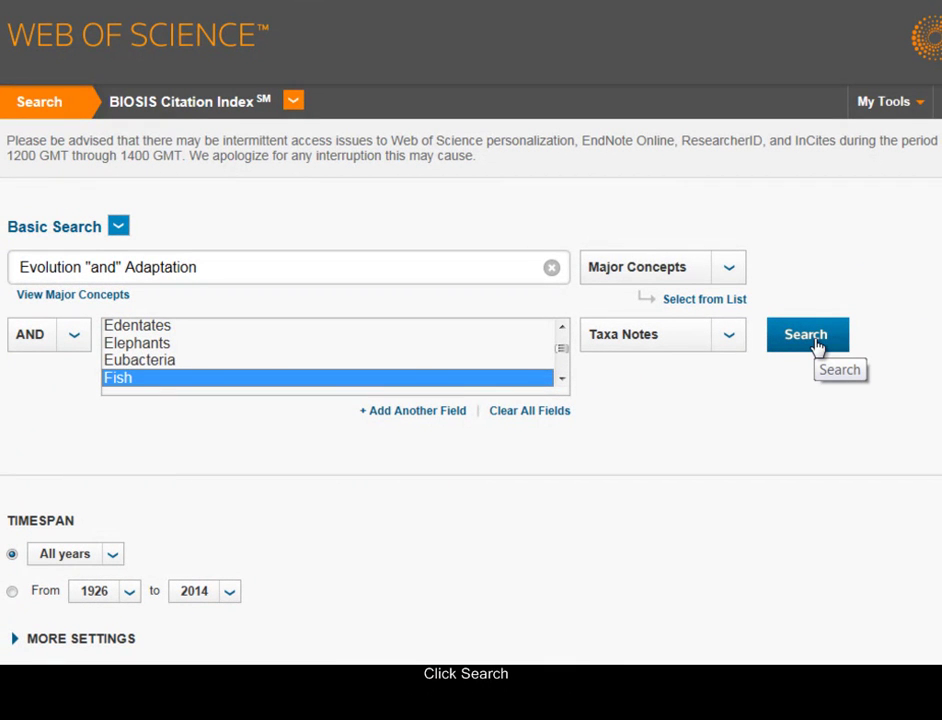
Run the search and open the first of 16,725 results, scrolling to Categories / Classification
click(818, 343)
click(818, 343)
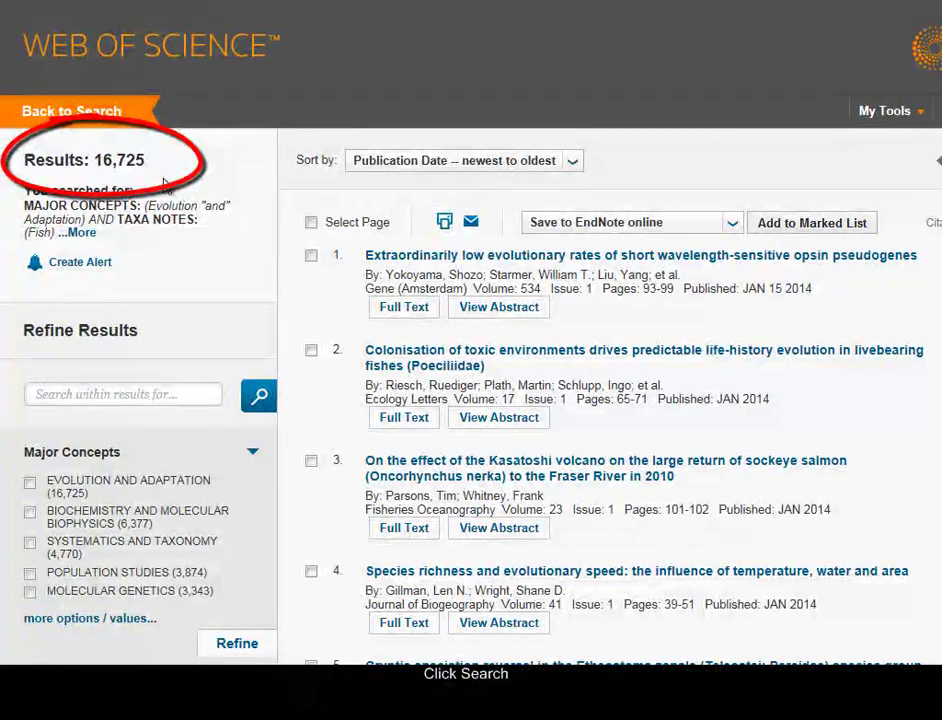
click(668, 266)
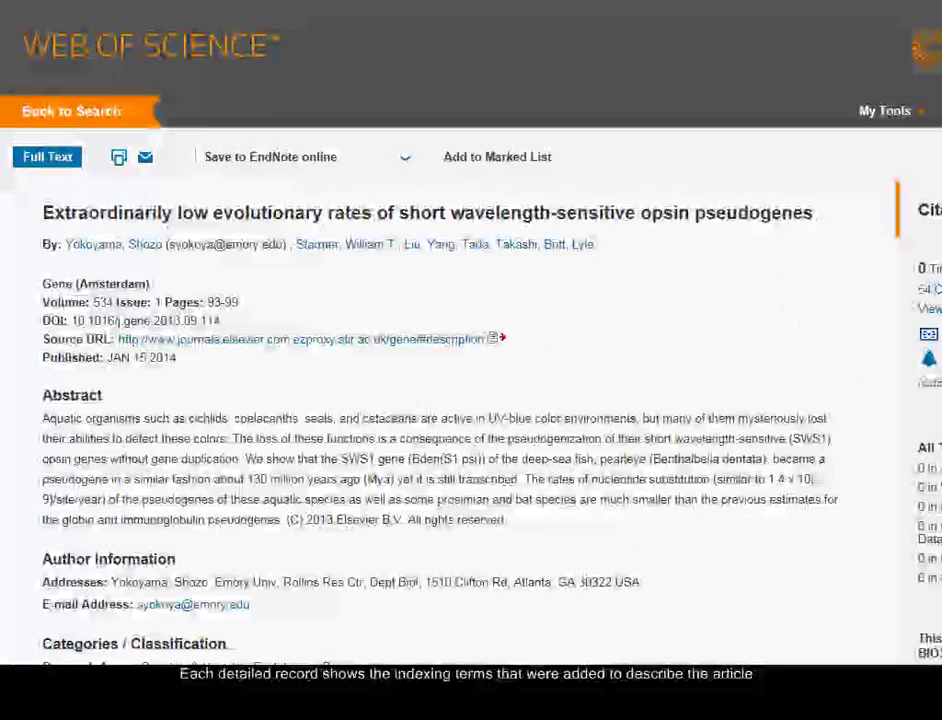
scroll(470, 400, down, 3)
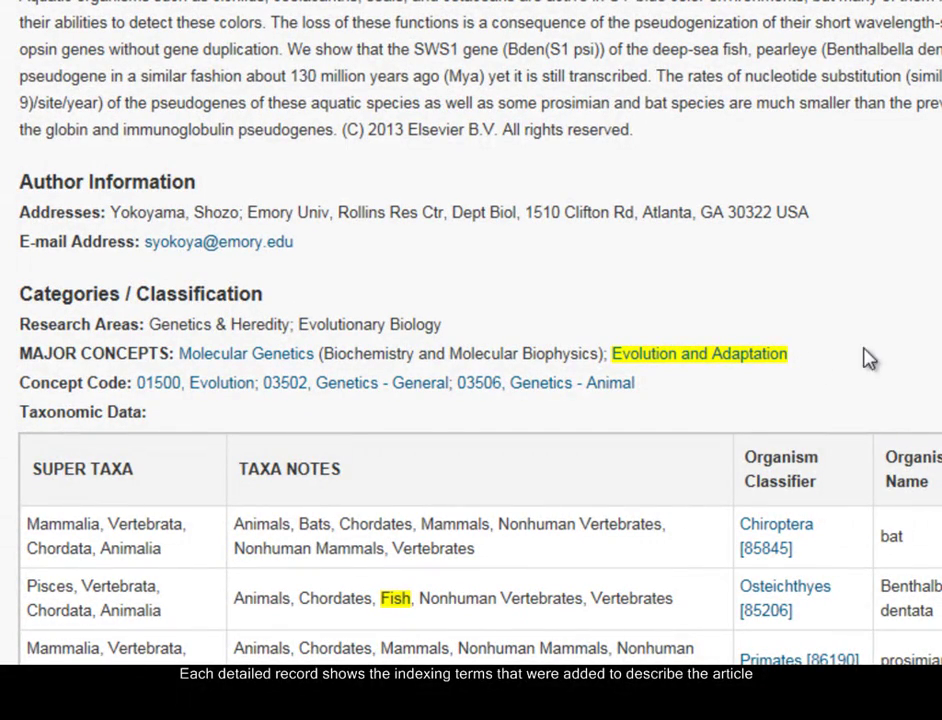
scroll(480, 380, down, 2)
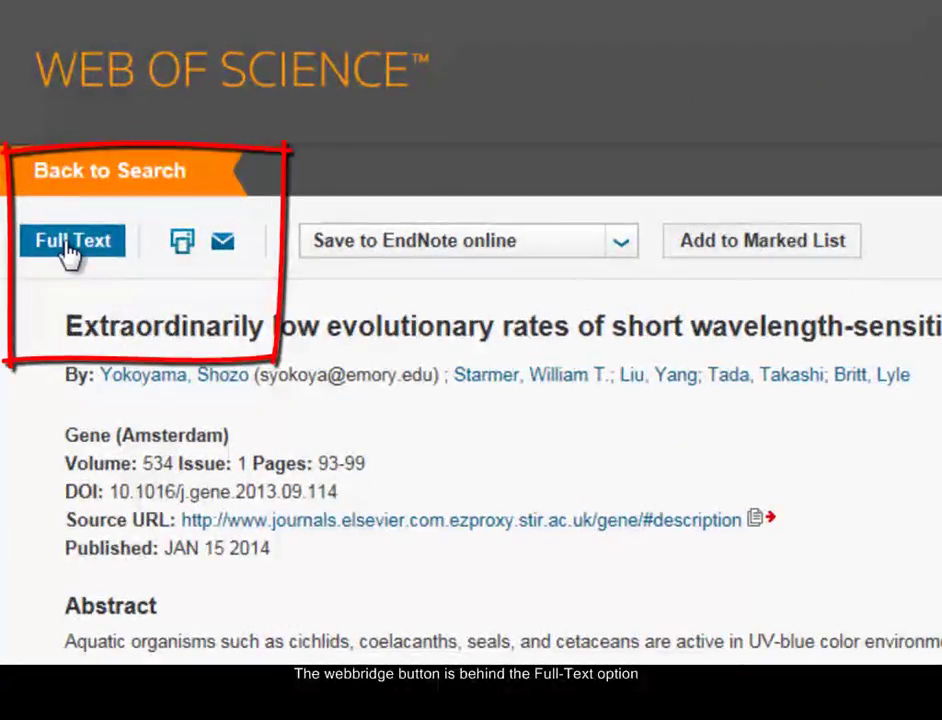
Check the Full Text linking options, then add the opsin pseudogene record to the Marked List
click(45, 160)
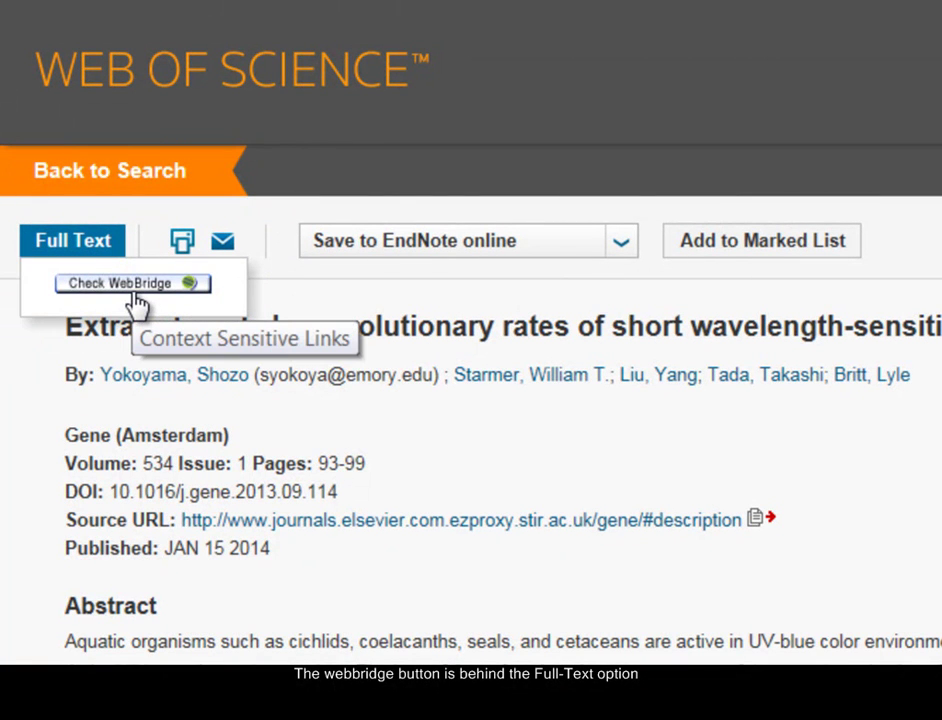
click(787, 253)
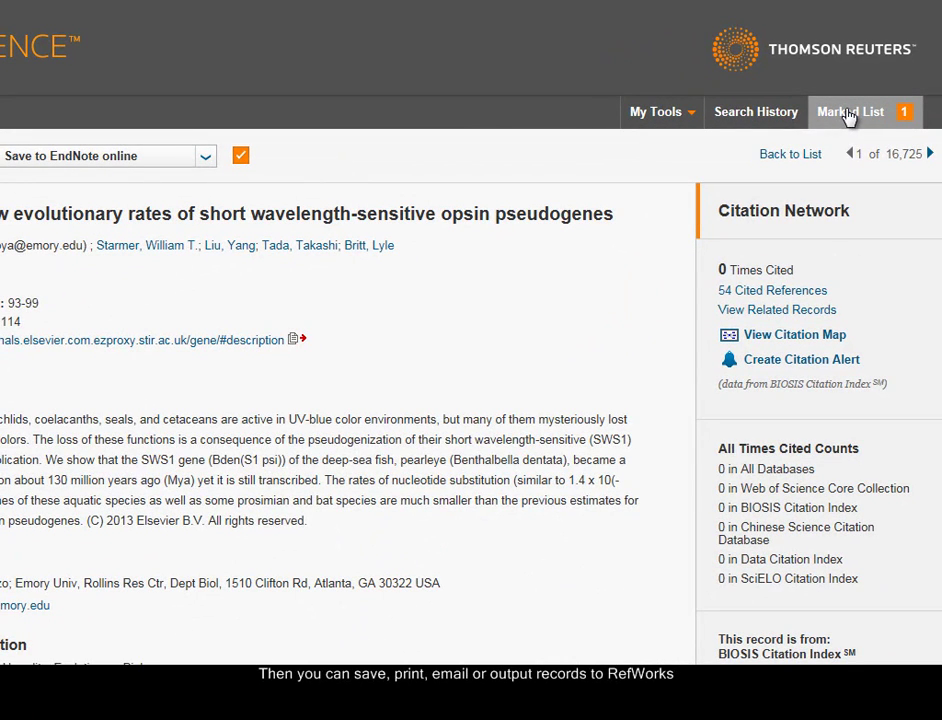
Return to the results list, scroll through it, then go back to a cleared search form
click(780, 157)
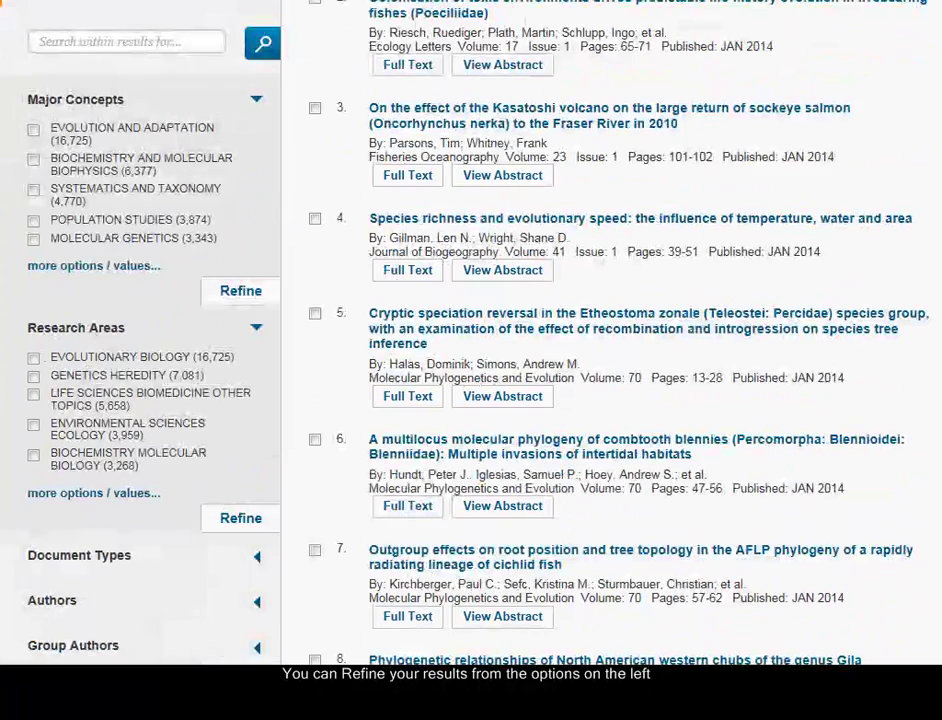
scroll(342, 245, down, 5)
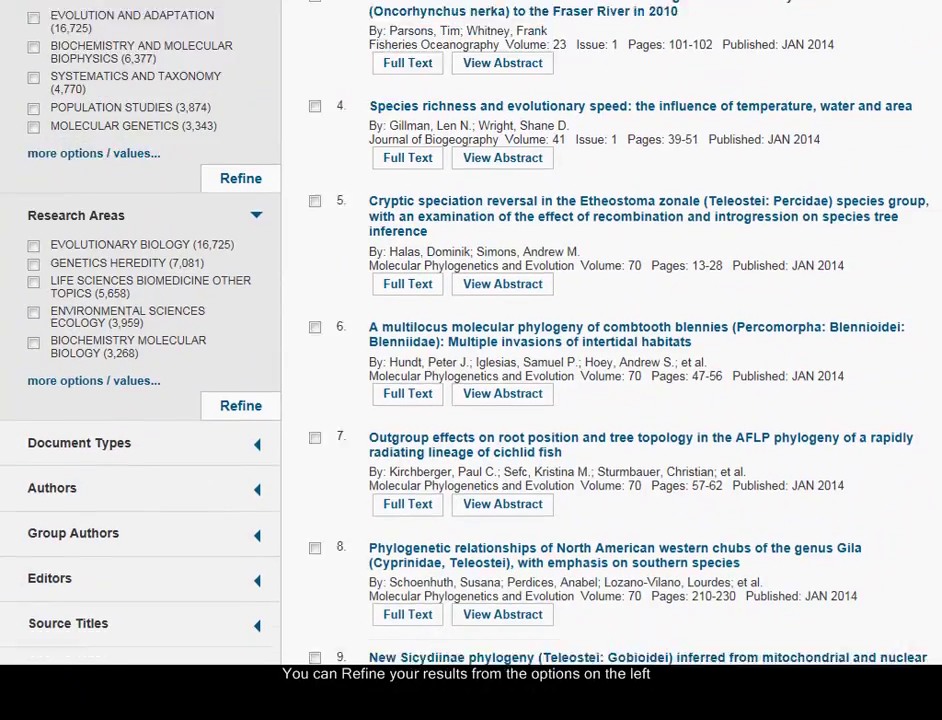
scroll(600, 350, up, 2)
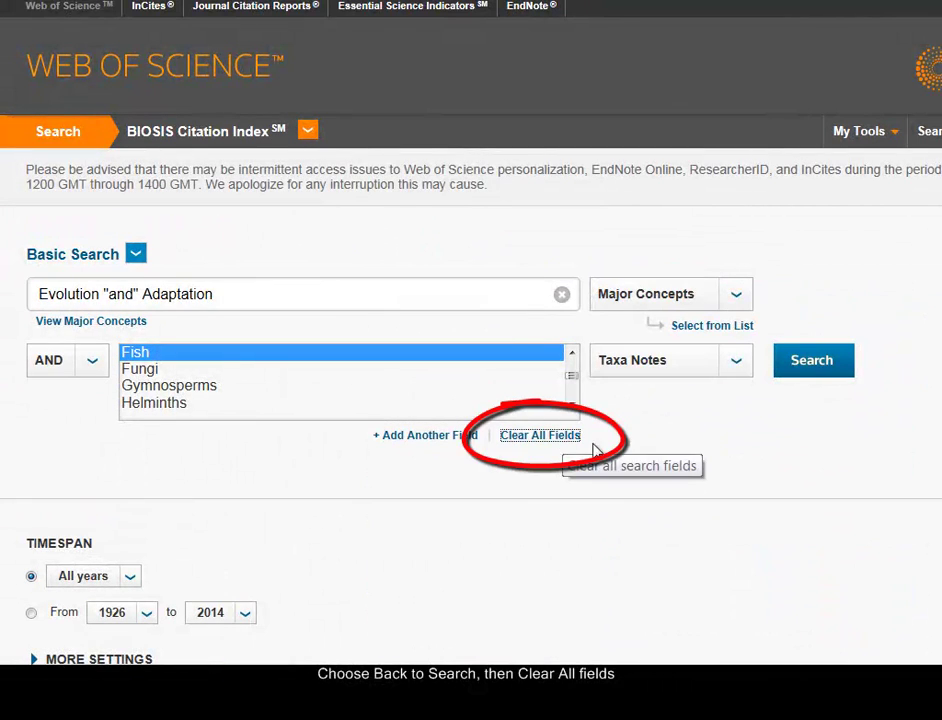
click(575, 437)
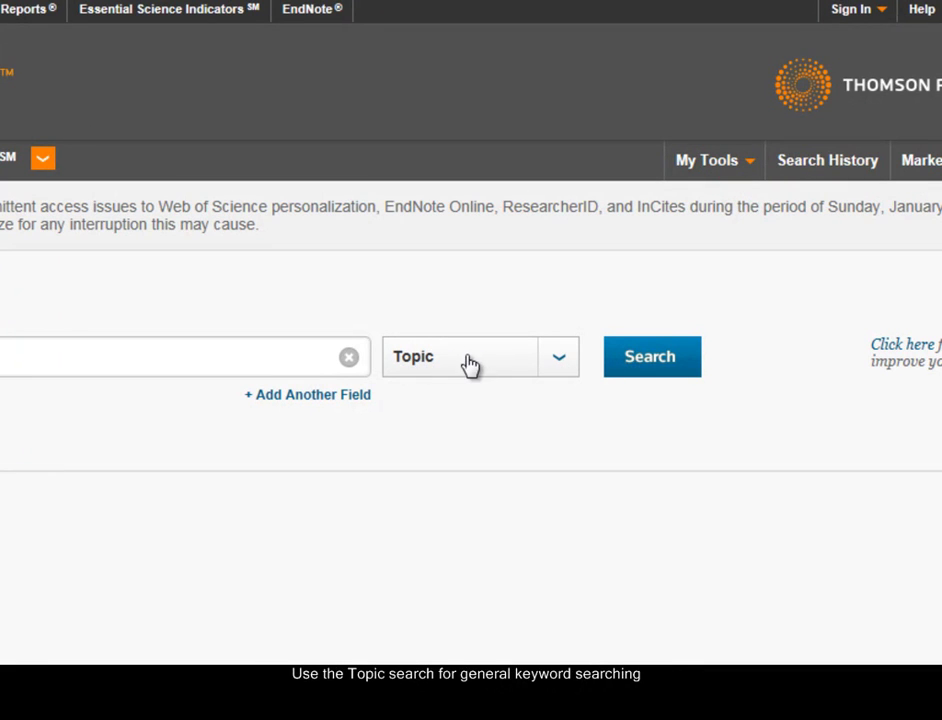
Browse the empty row's field list, including Title, Taxonomic Data and Chemical and Biochemical
click(561, 363)
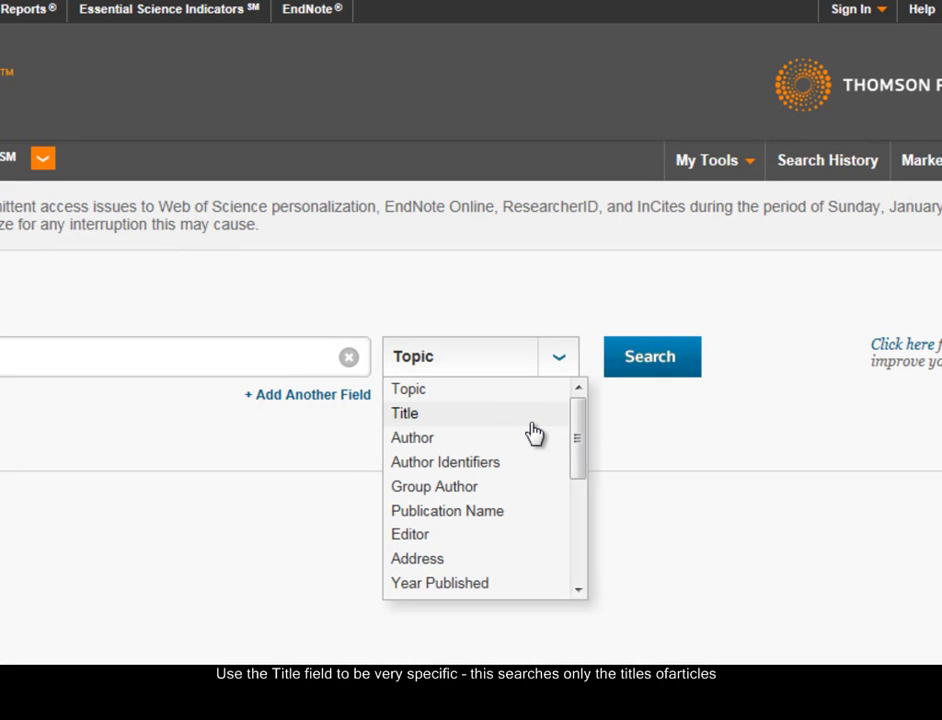
drag(572, 425, 578, 551)
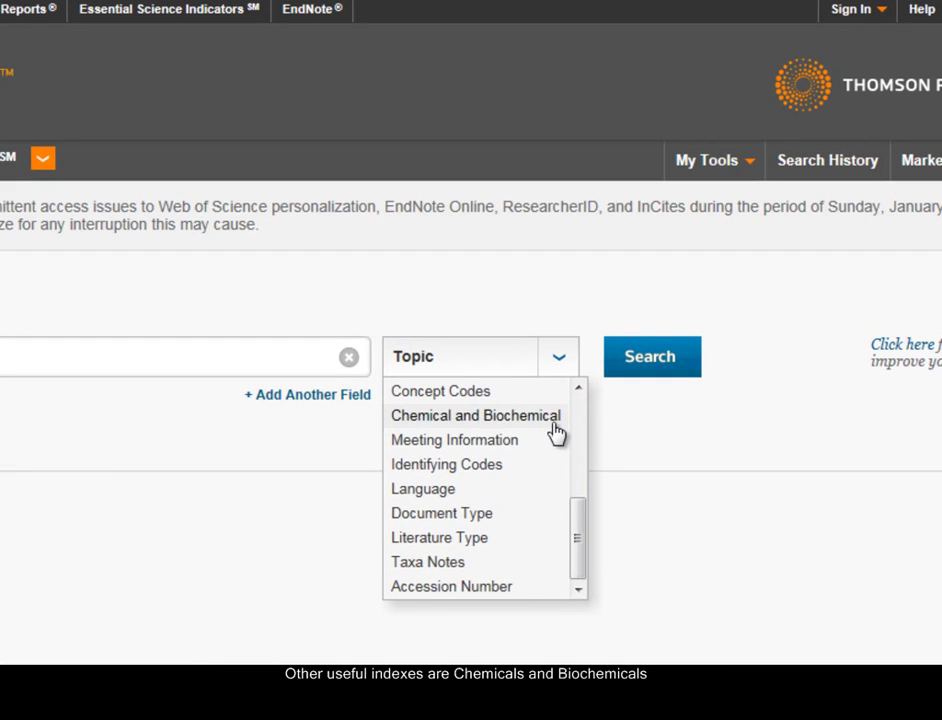
scroll(470, 440, up, 1)
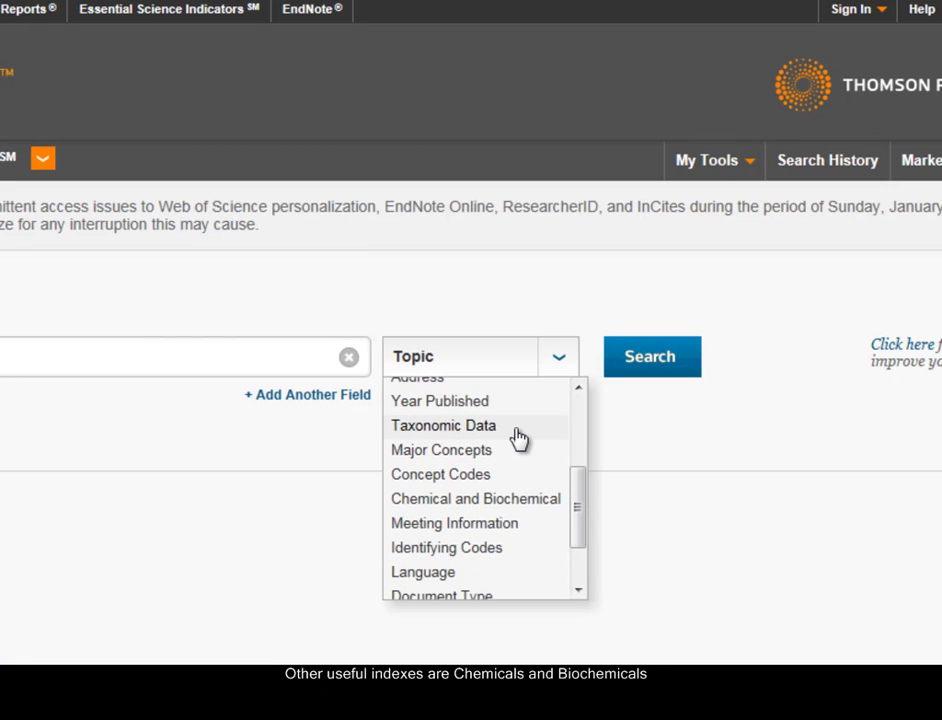